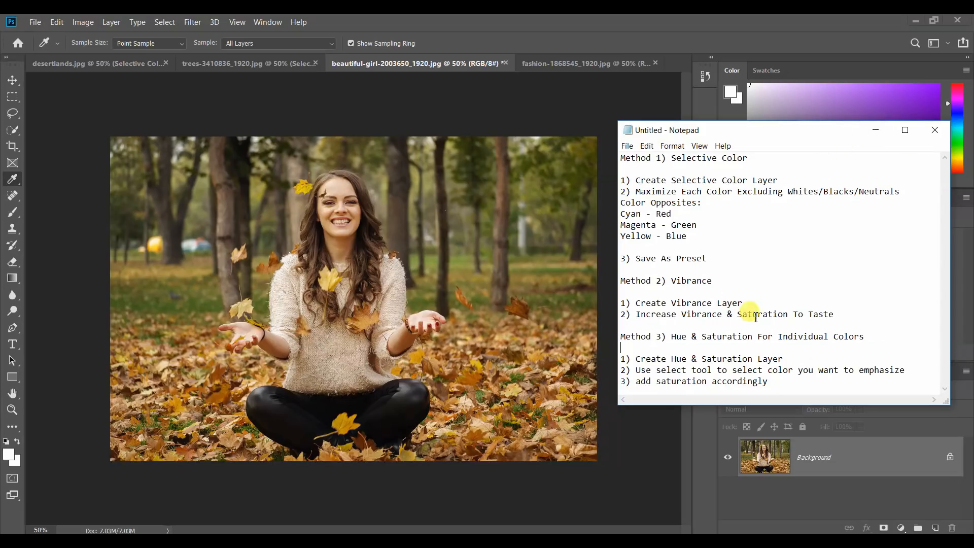
Put the notes window away and add a Selective Color adjustment layer above the Background photo
click(873, 133)
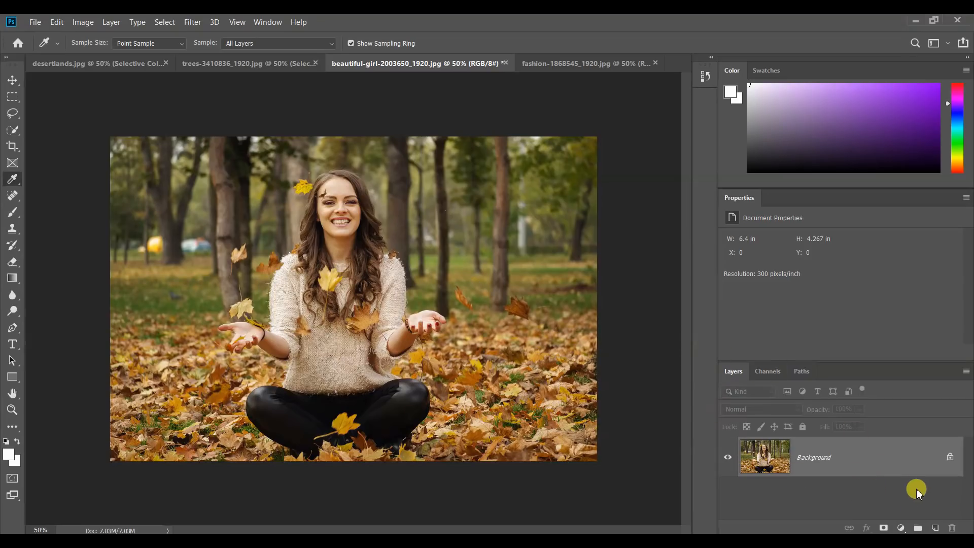
click(901, 527)
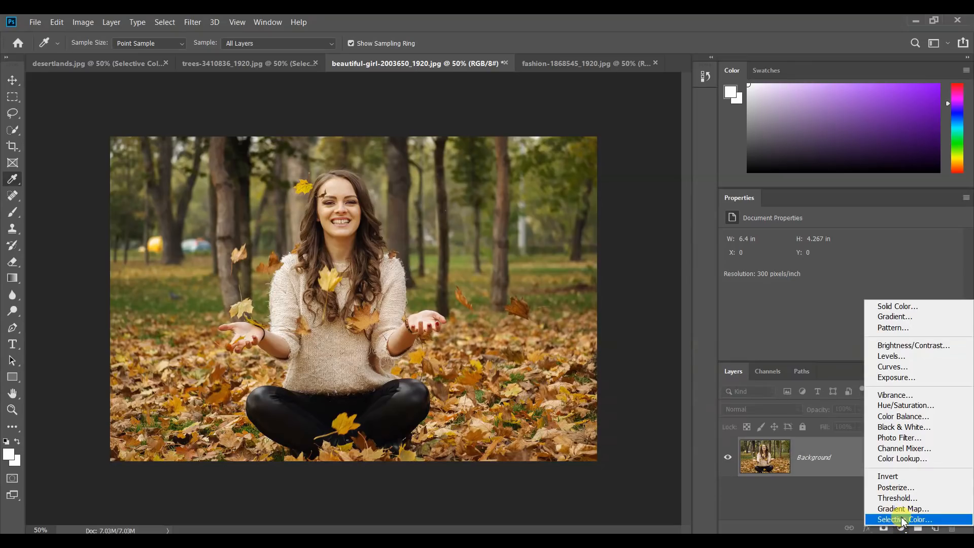
click(902, 520)
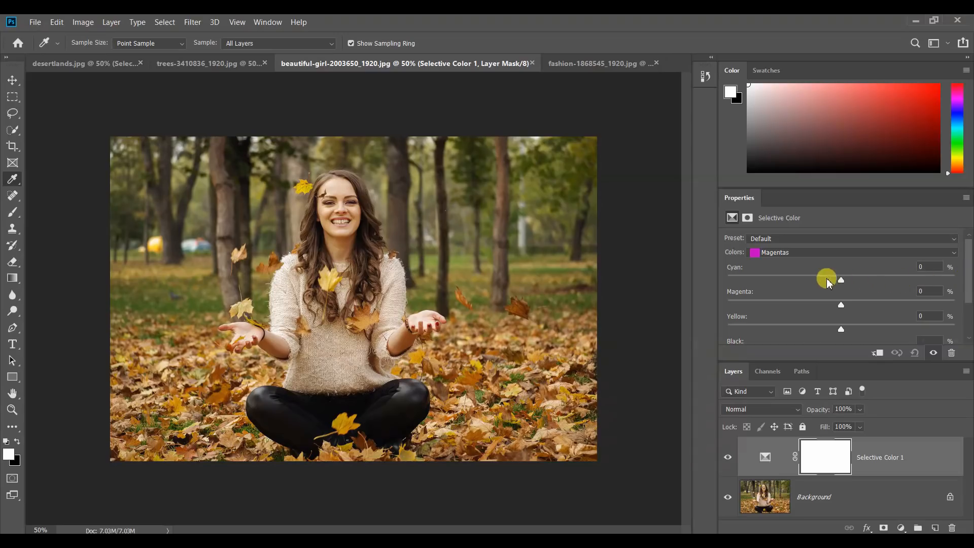
In the Selective Color layer, set cyan to -100% for the Reds and raise yellow to its maximum for the Yellows
click(805, 254)
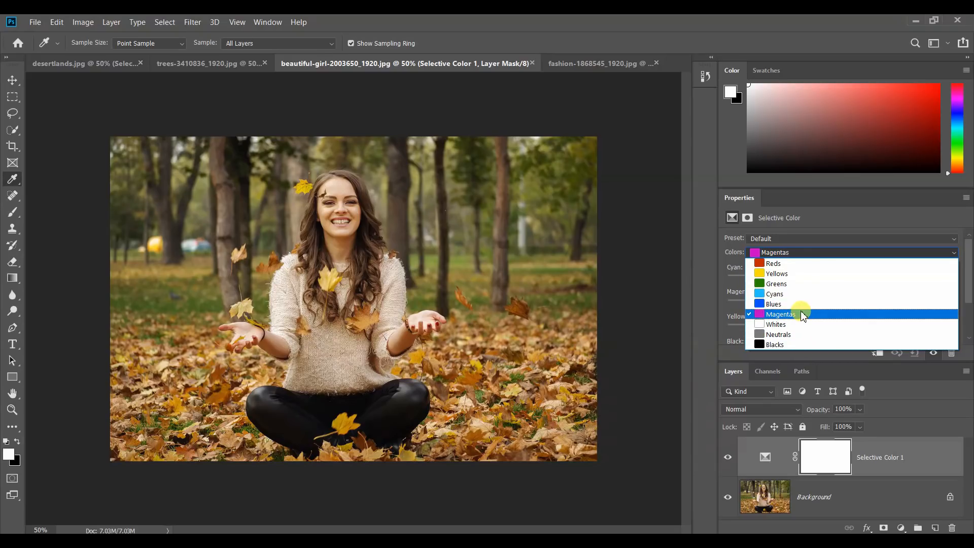
click(778, 263)
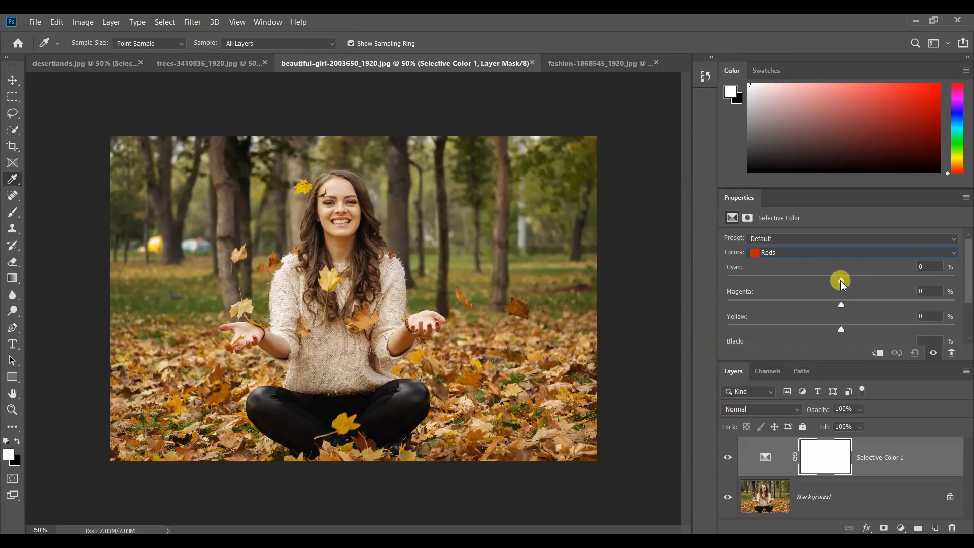
drag(840, 282, 739, 286)
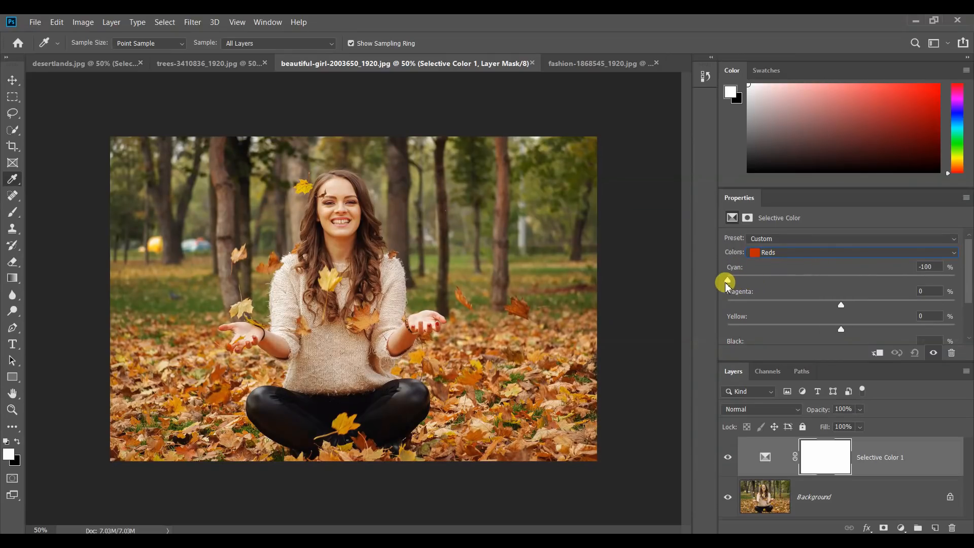
click(890, 252)
click(796, 278)
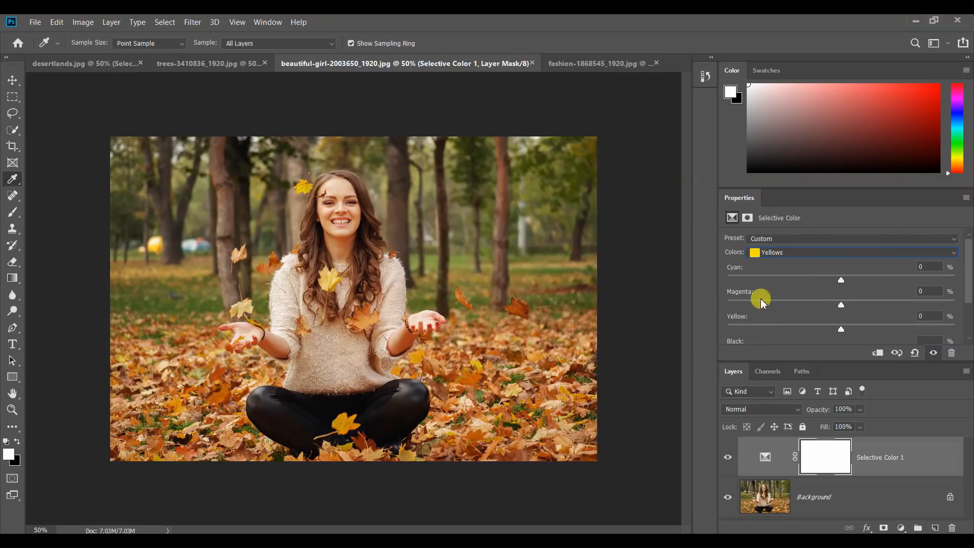
drag(841, 330, 954, 329)
Lower magenta to its minimum for the Greens and raise cyan to its maximum for the Cyans
click(832, 256)
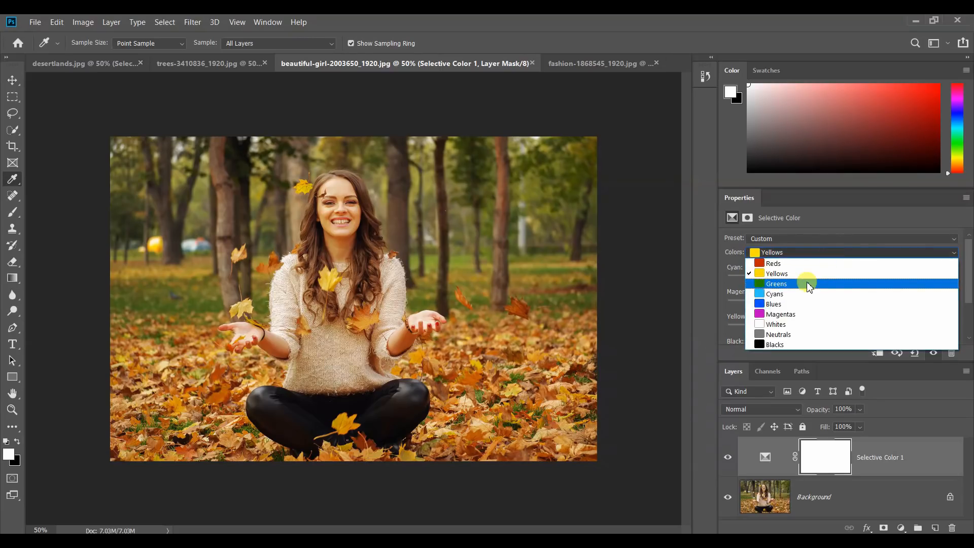
click(807, 281)
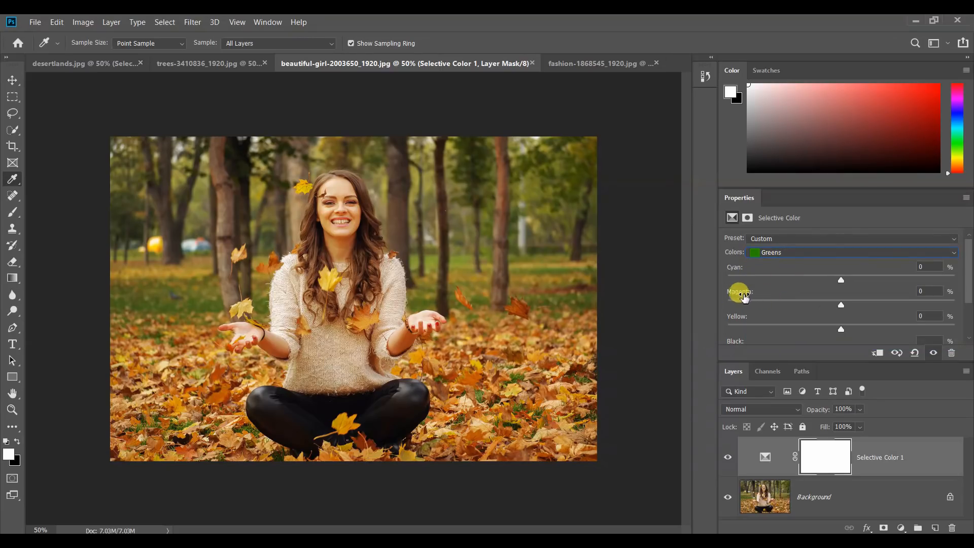
drag(841, 305, 731, 311)
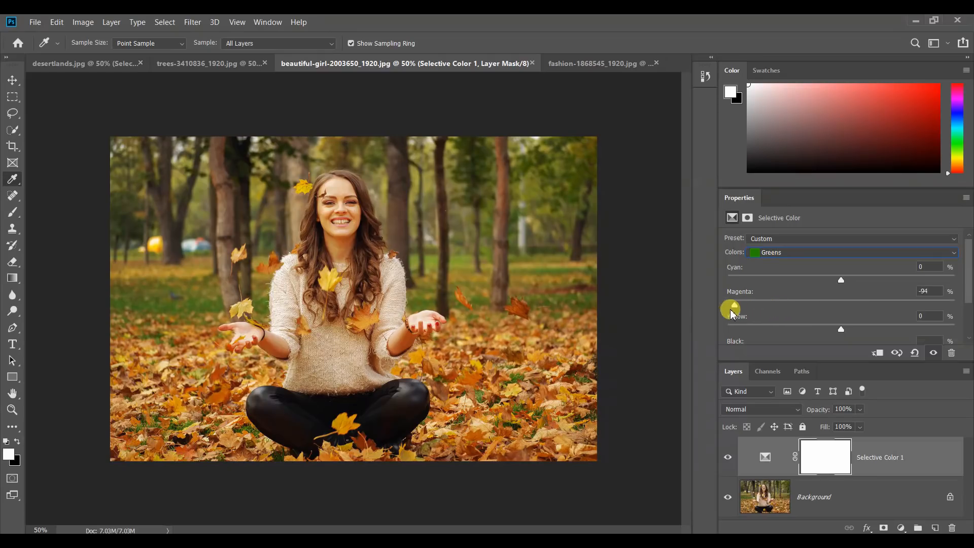
click(945, 254)
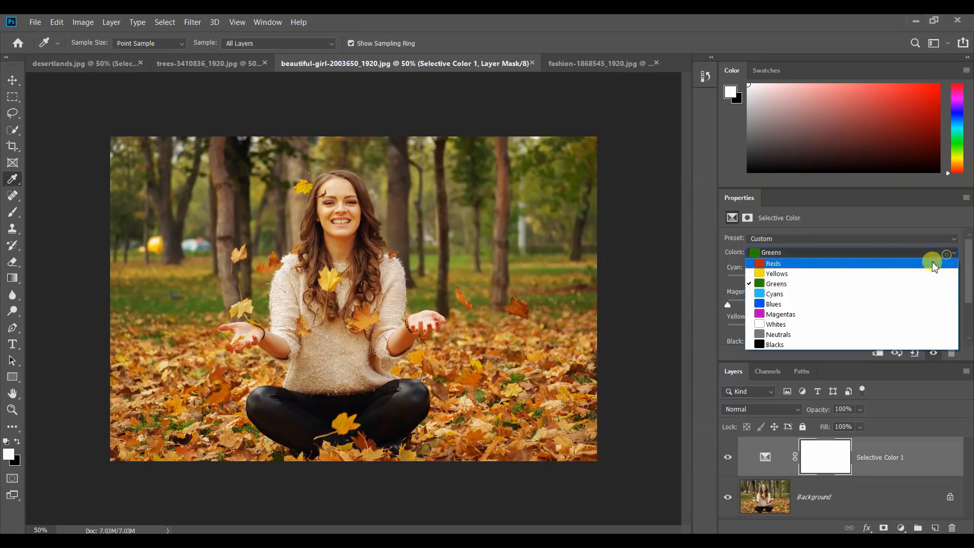
click(786, 300)
drag(841, 276, 959, 278)
Set yellow to -100% for the Blues in the Selective Color layer
click(880, 253)
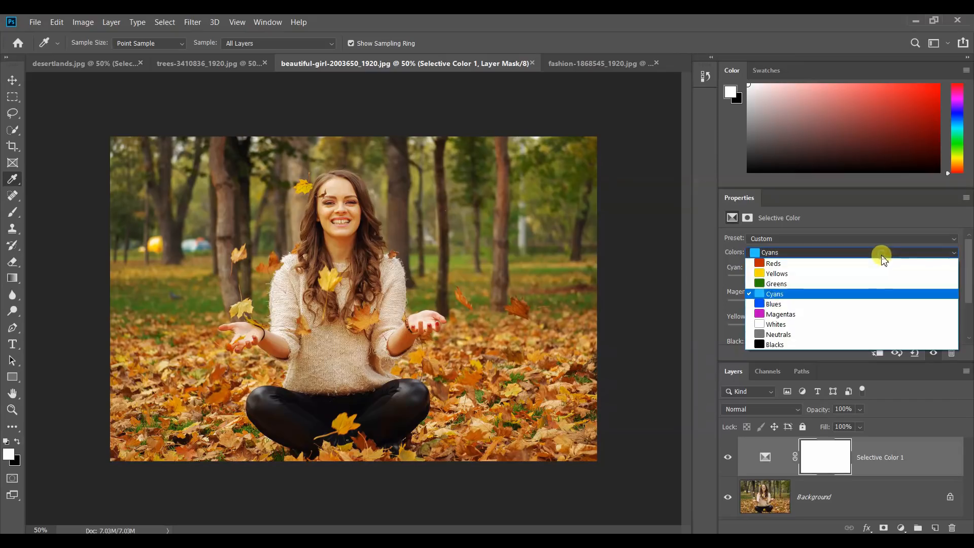
click(809, 299)
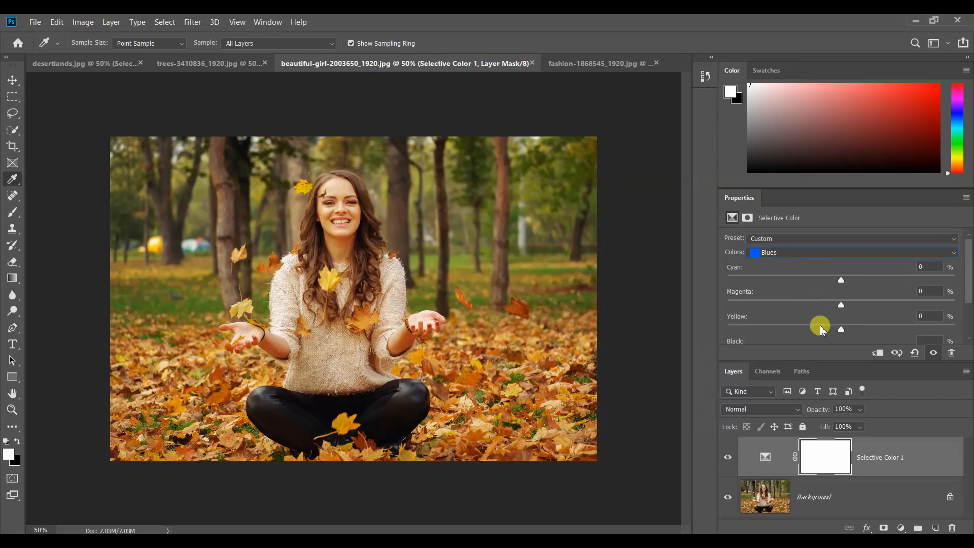
drag(841, 329, 734, 336)
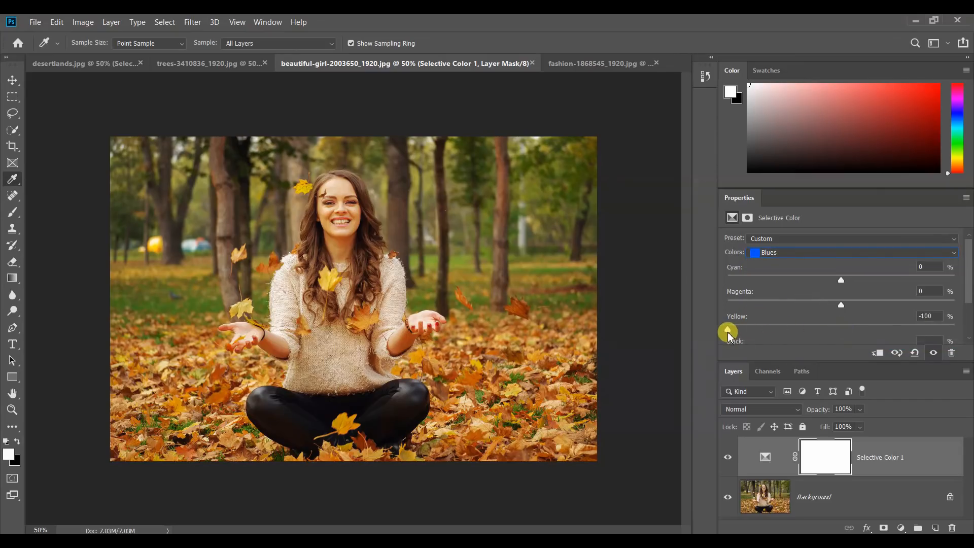
Set magenta to +100% for the Magentas and compare the photo with and without the Selective Color layer
click(830, 252)
click(806, 310)
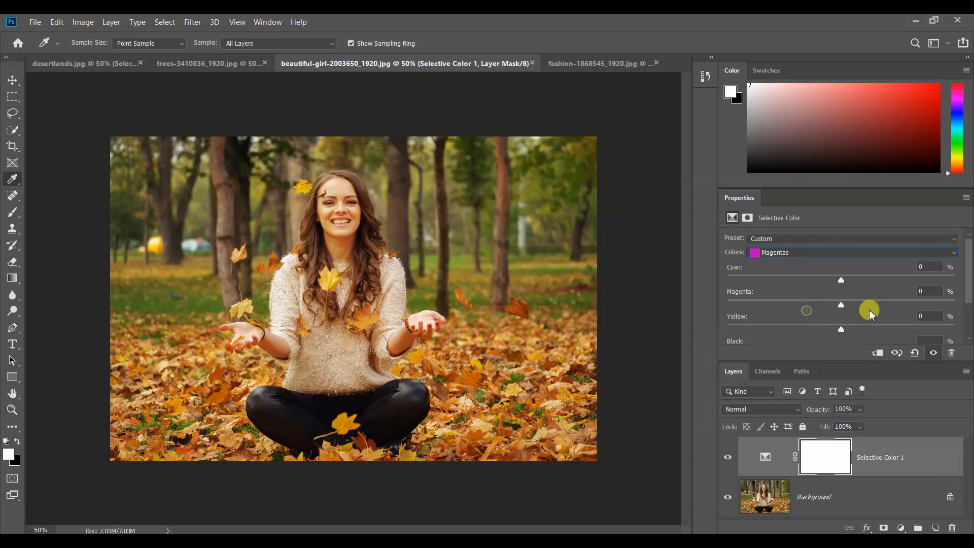
drag(841, 304, 970, 307)
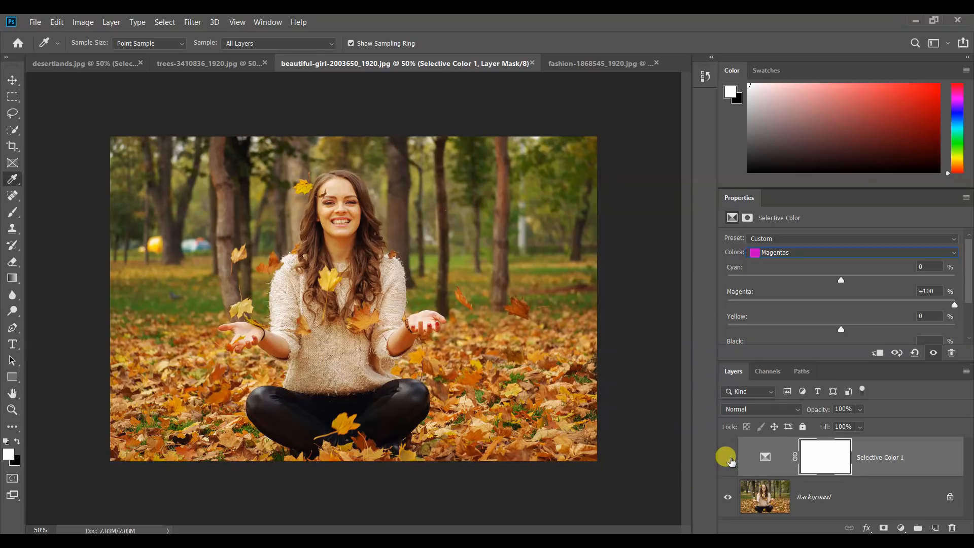
click(728, 458)
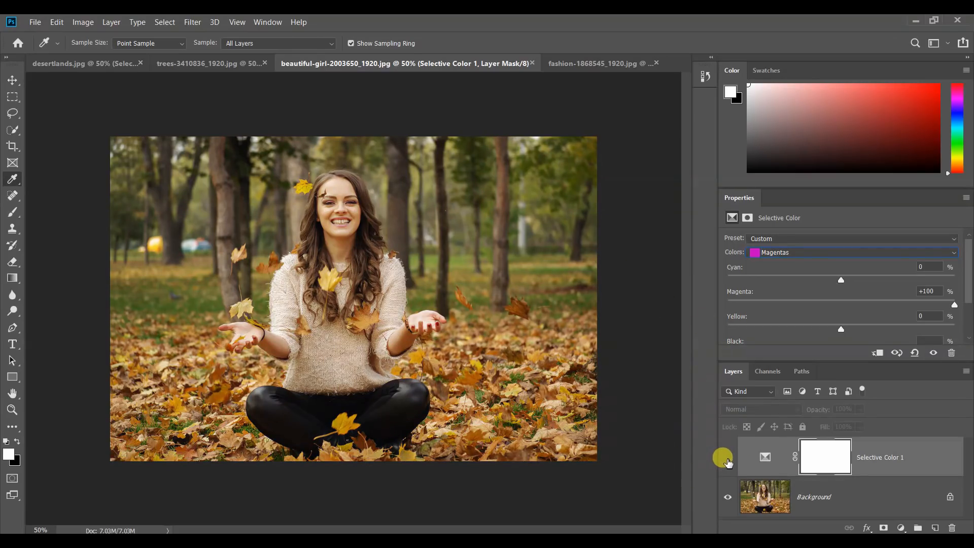
click(728, 459)
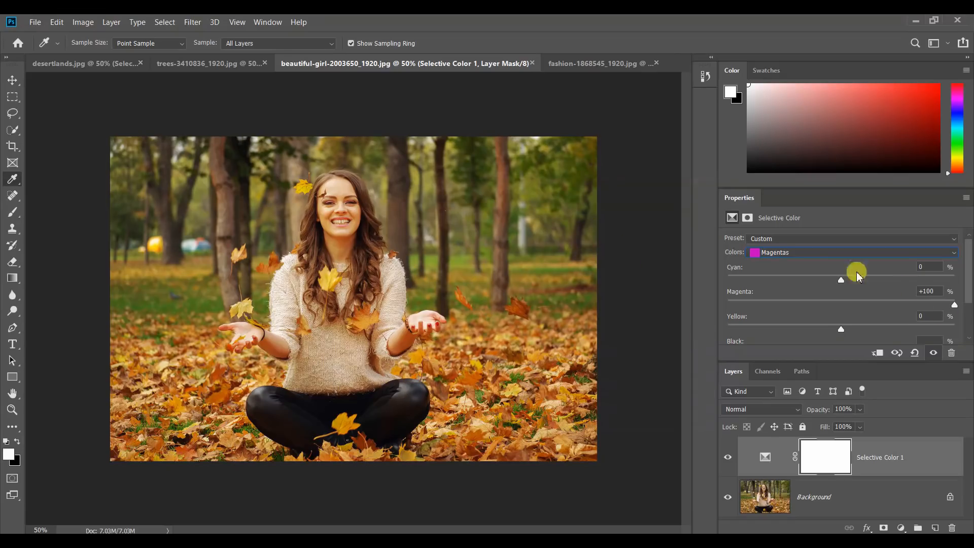
Reduce the effect on the Reds in the Selective Color layer by setting their cyan to -36%
click(824, 253)
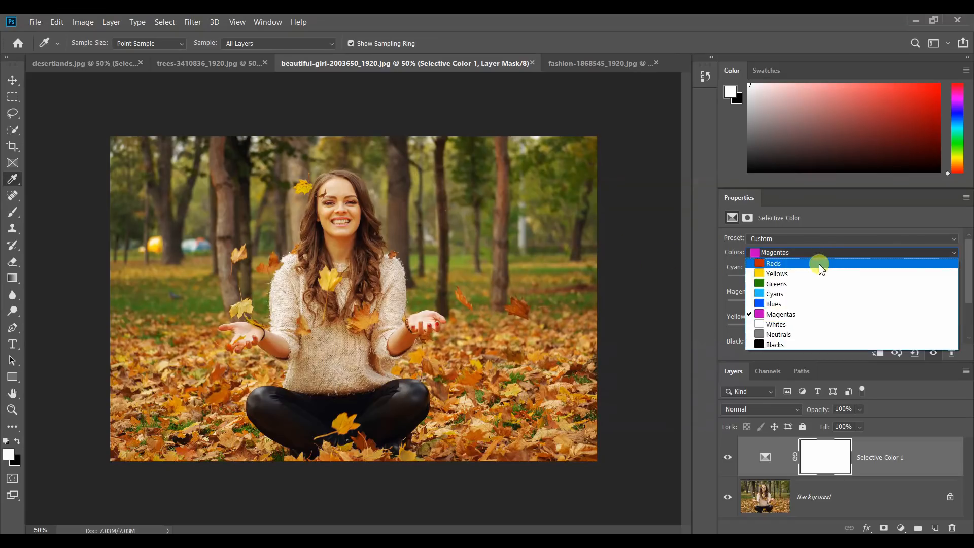
click(790, 265)
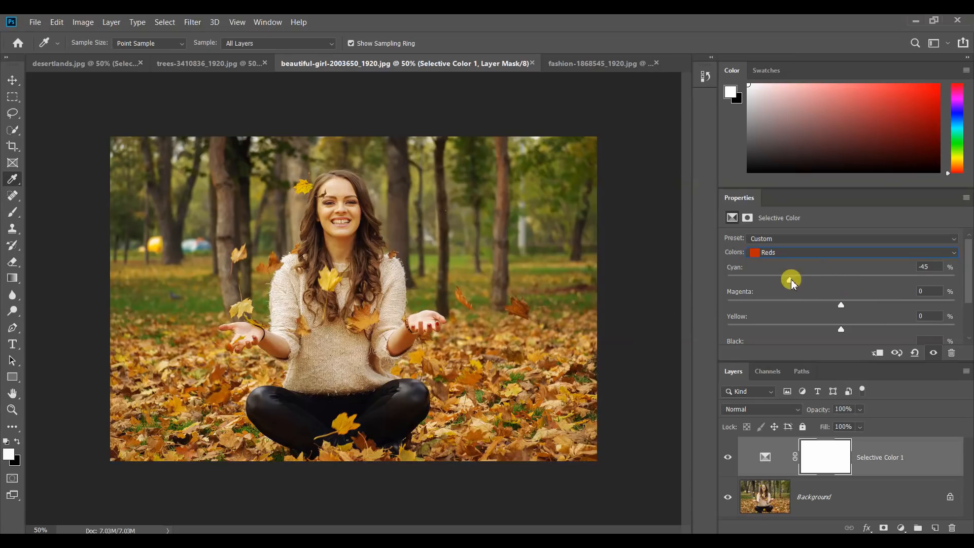
drag(791, 279, 708, 278)
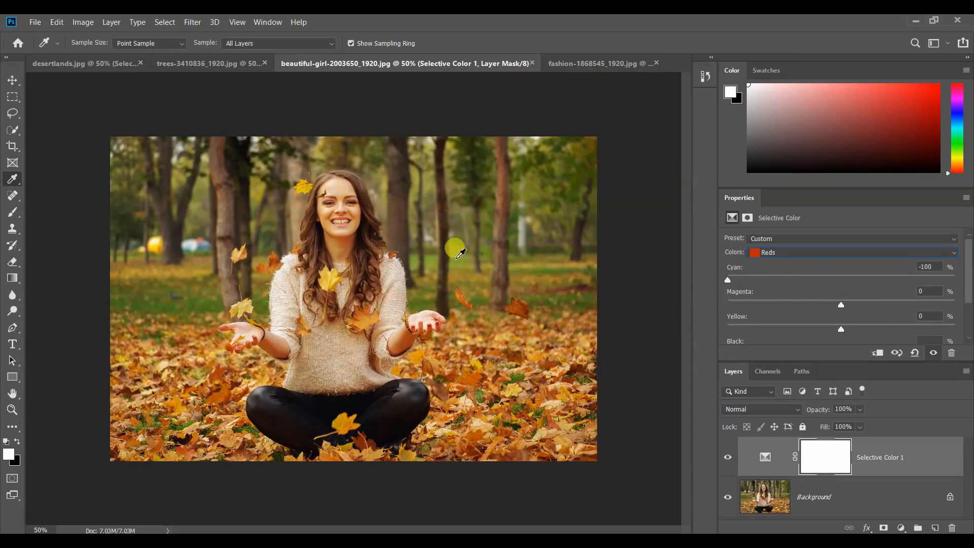
drag(728, 280, 788, 282)
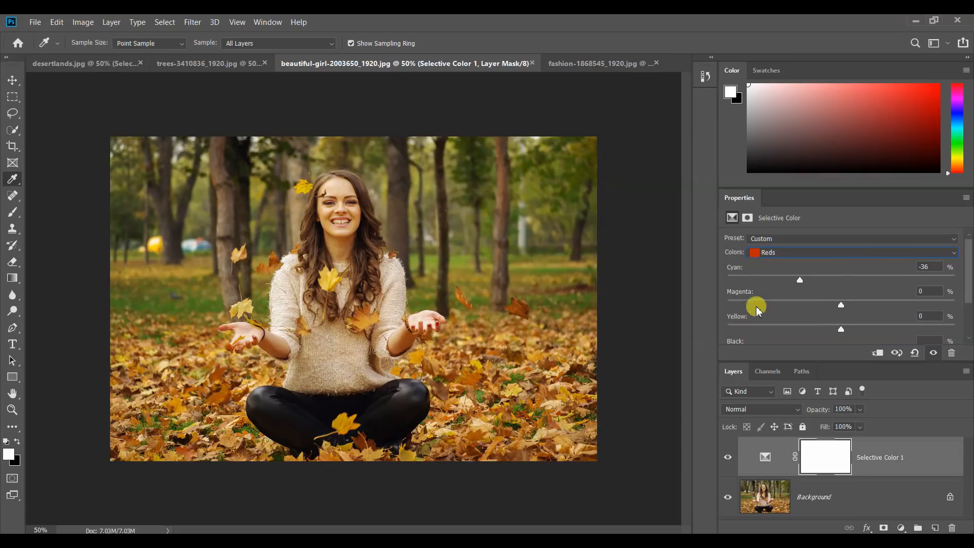
click(850, 256)
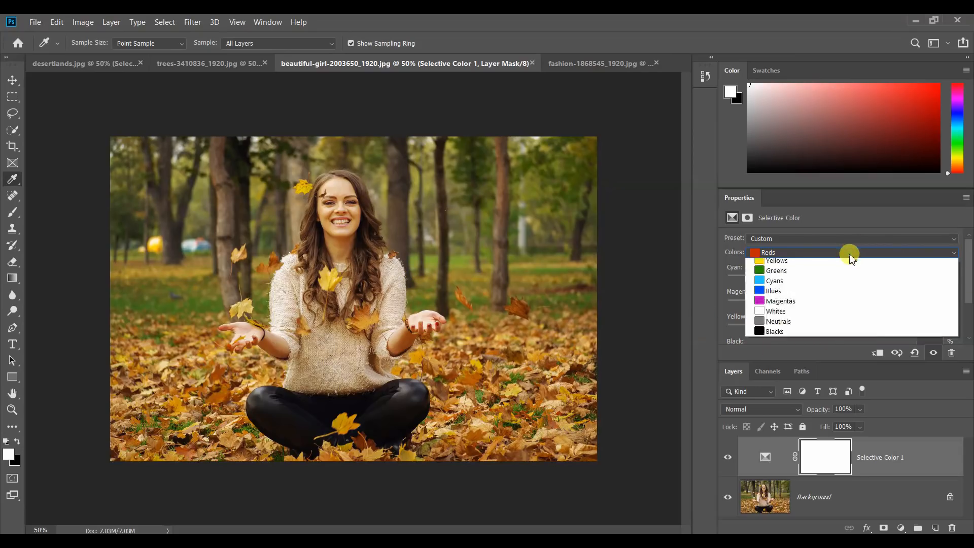
click(864, 219)
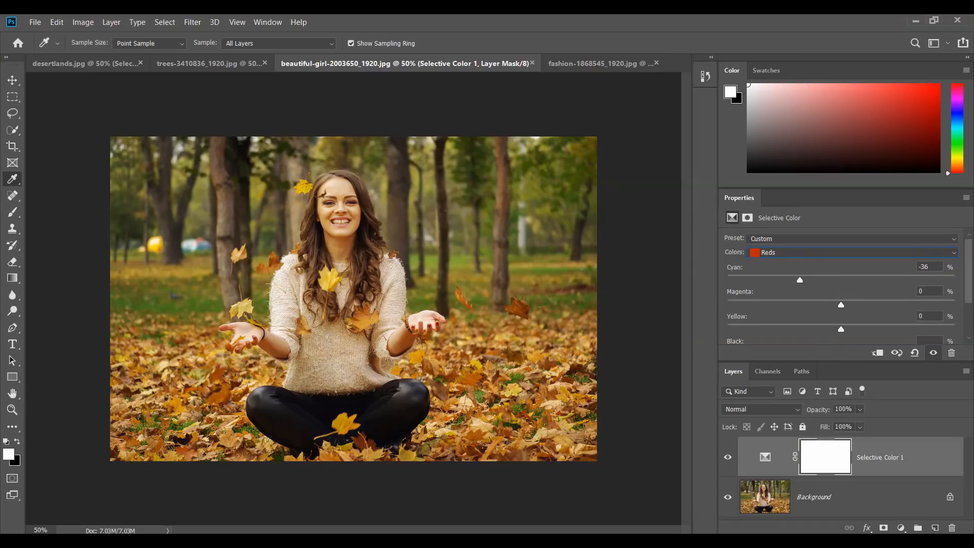
Check the notes for the second method, hide the Selective Color layer and add a Vibrance adjustment layer above it
click(746, 538)
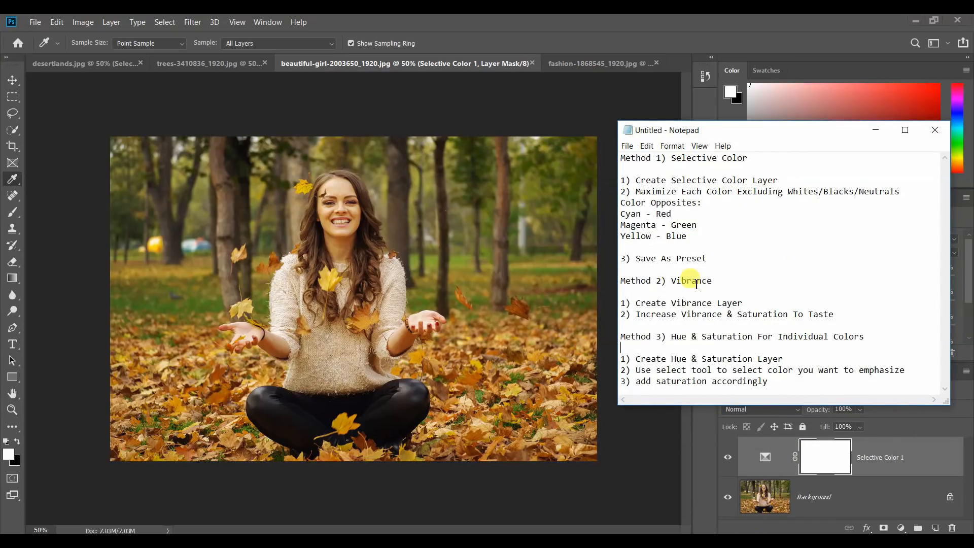
click(745, 539)
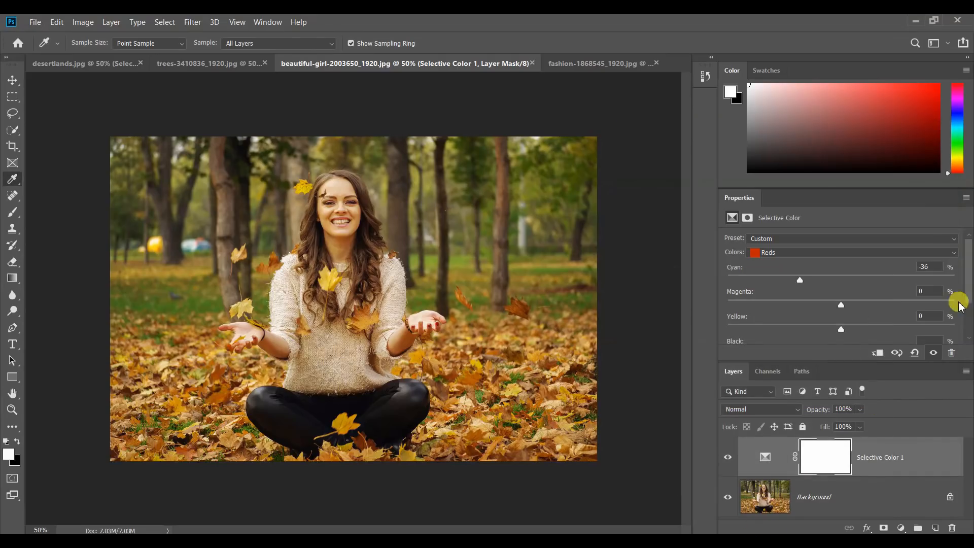
click(728, 464)
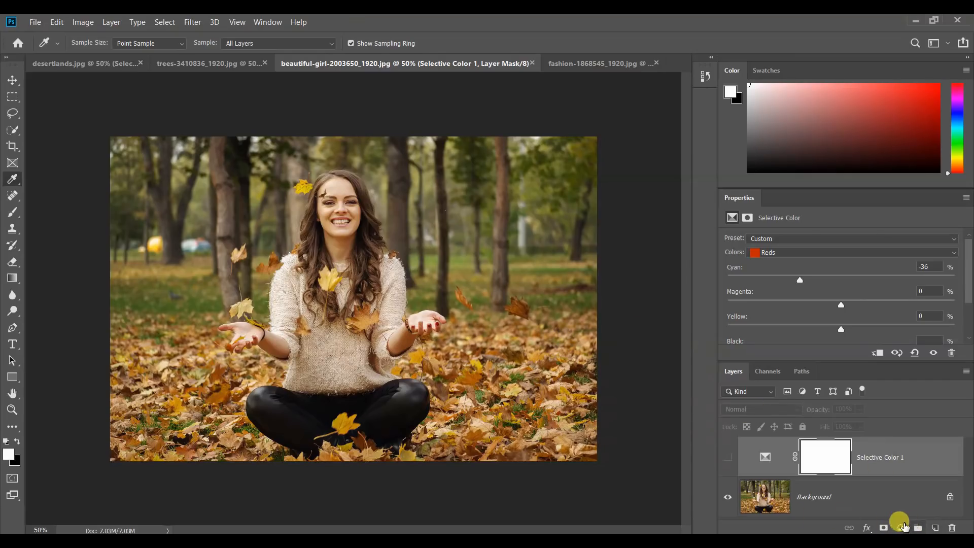
click(900, 527)
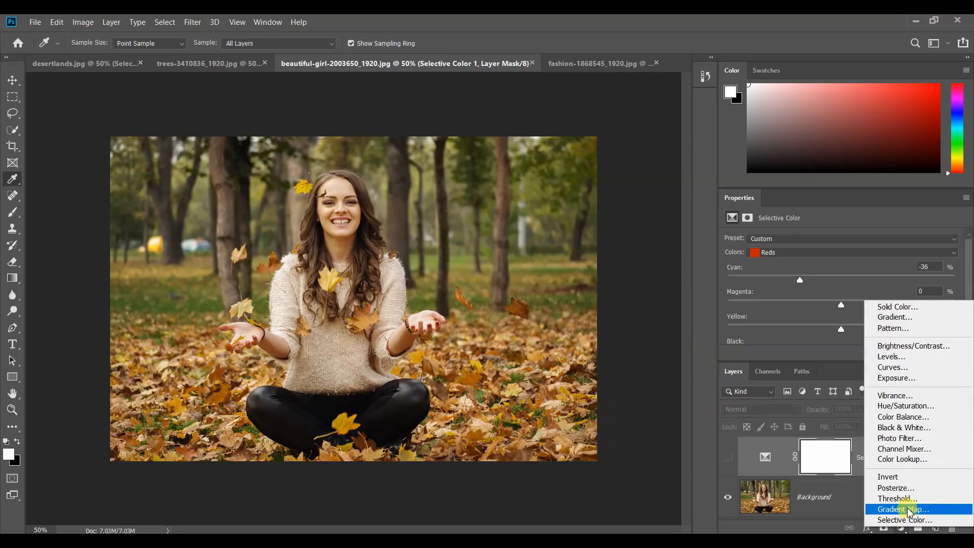
click(908, 400)
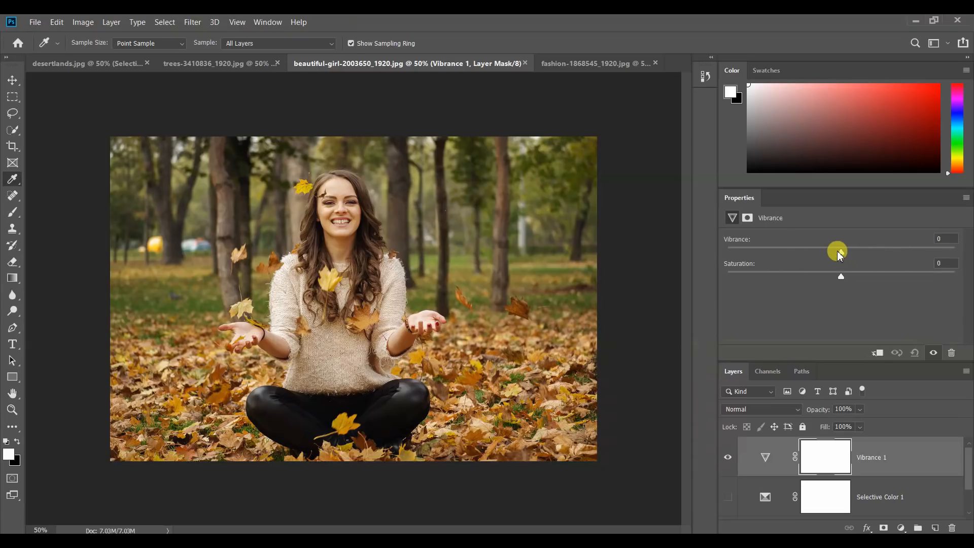
Set the Vibrance layer's vibrance to +60 and its saturation to -1
drag(847, 253, 877, 278)
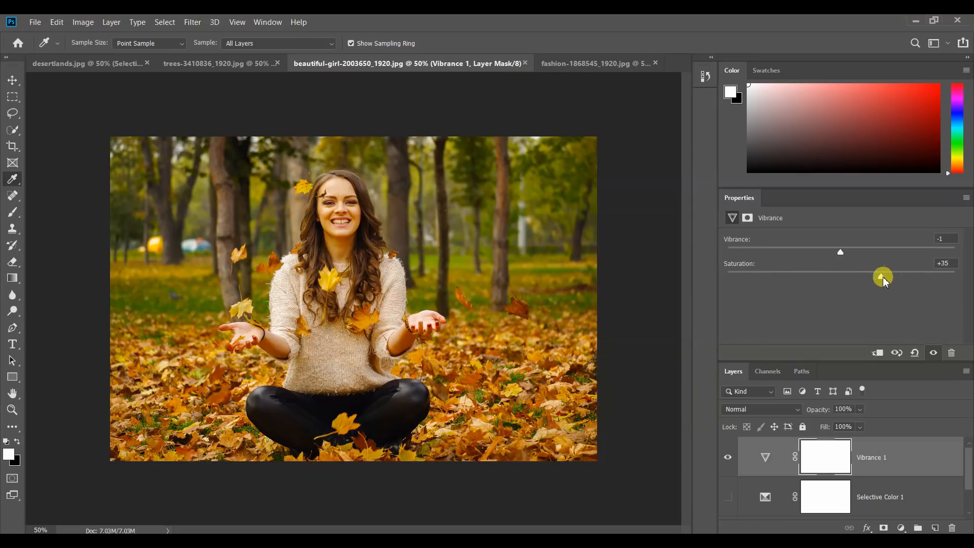
drag(881, 275, 855, 278)
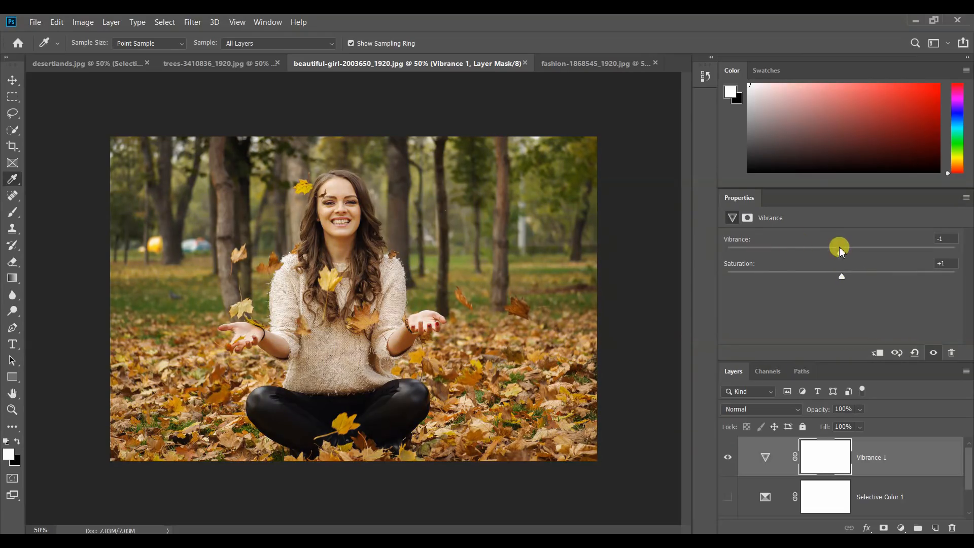
drag(838, 252, 873, 257)
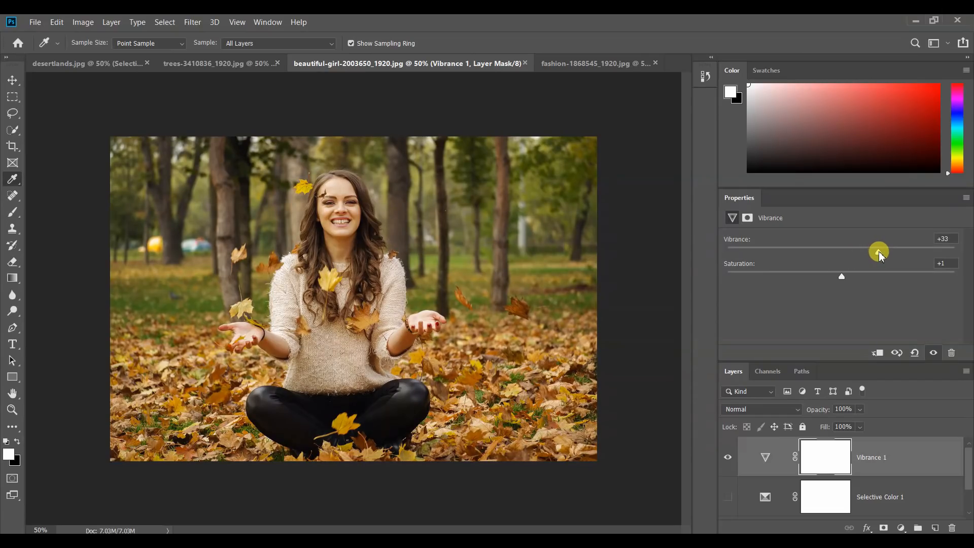
drag(879, 252, 962, 249)
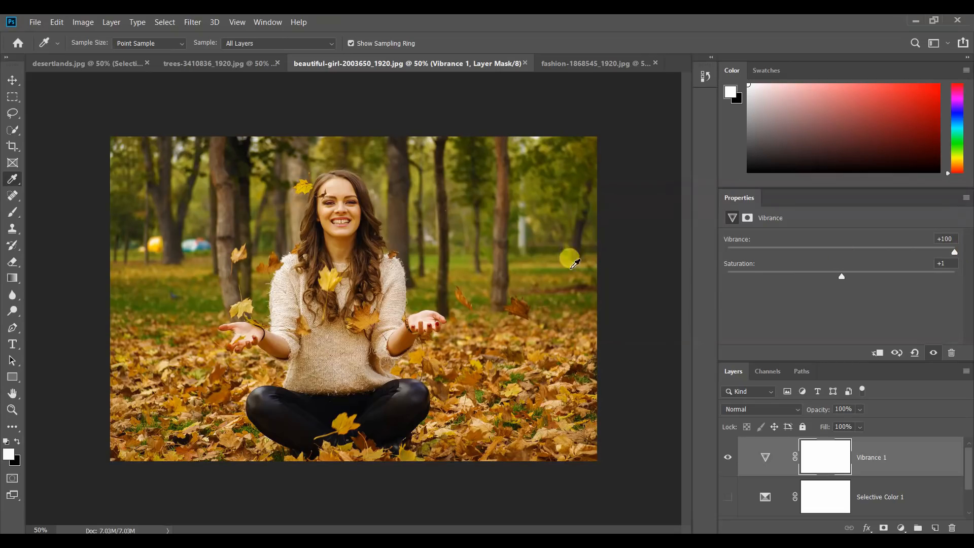
mouse_move(839, 275)
mouse_down()
mouse_move(851, 276)
mouse_move(838, 278)
mouse_up()
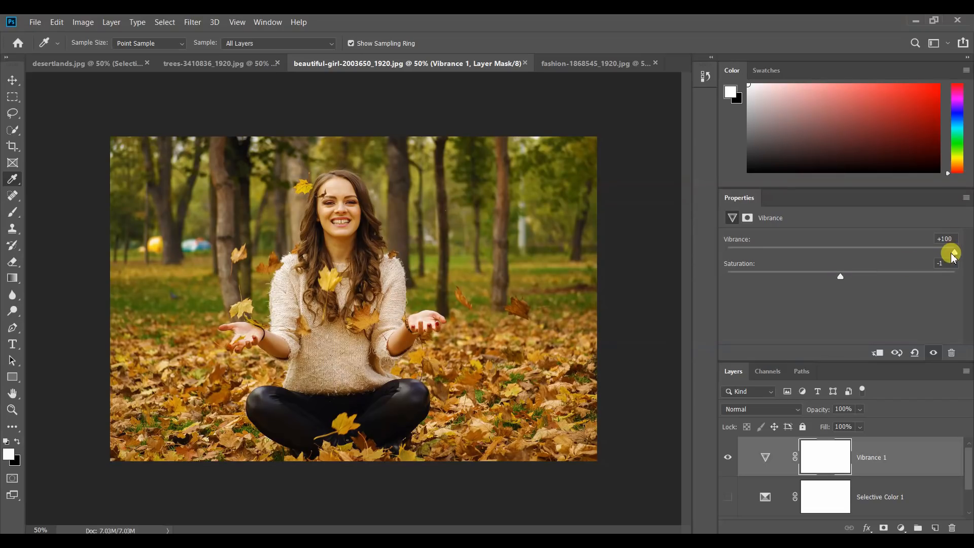
drag(950, 252, 900, 257)
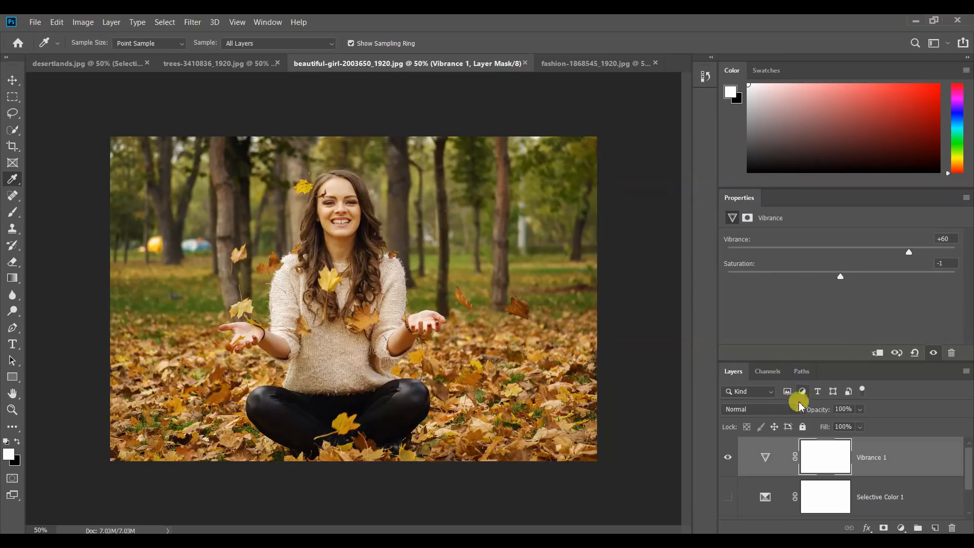
Compare the photo with and without the Vibrance layer and check the notes for the third method
click(729, 458)
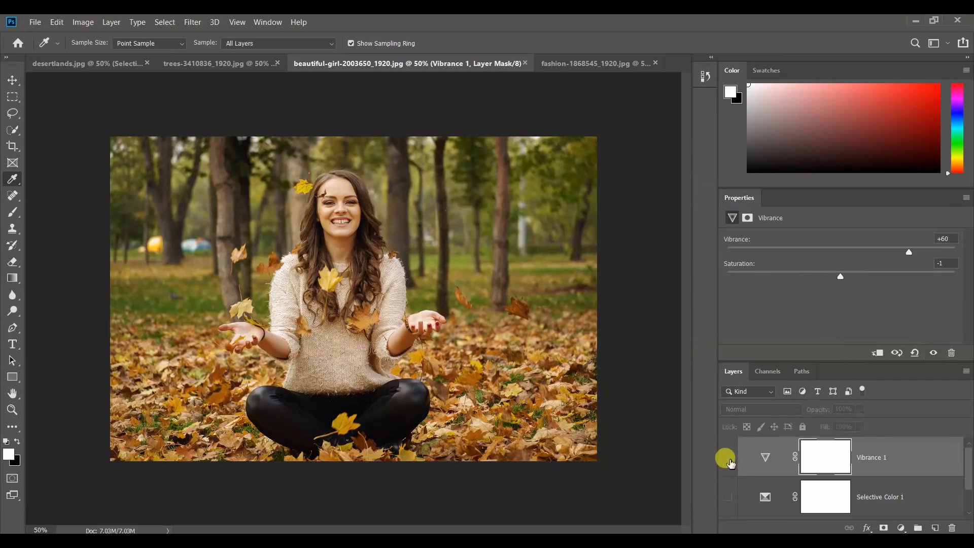
click(728, 458)
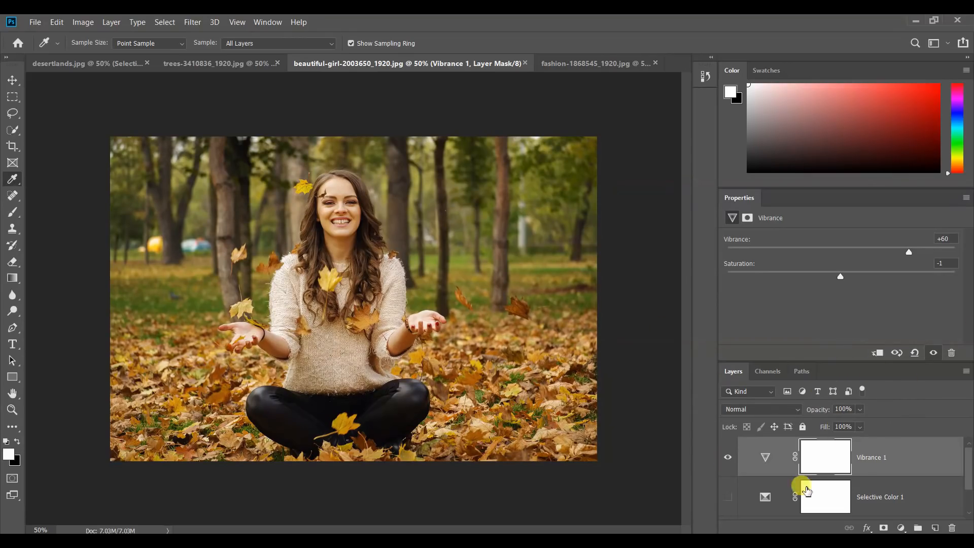
key(alt+Tab)
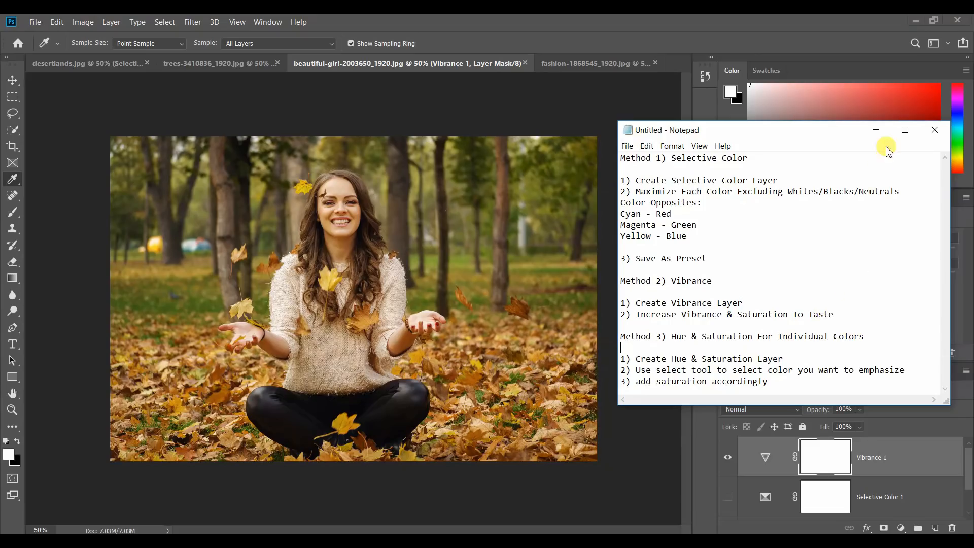
click(875, 130)
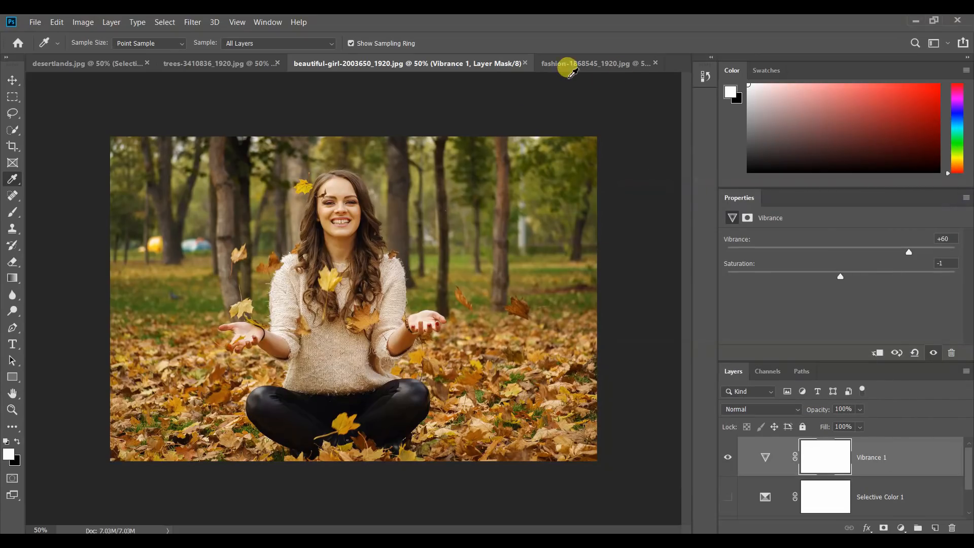
Switch to the fashion-1868545_1920.jpg photo and add a Hue/Saturation adjustment layer above the Background
click(570, 71)
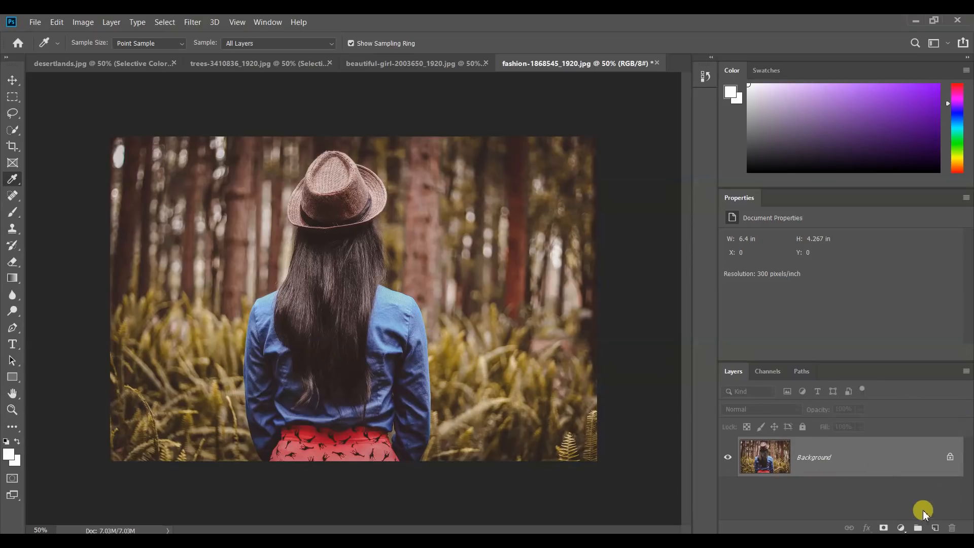
click(901, 528)
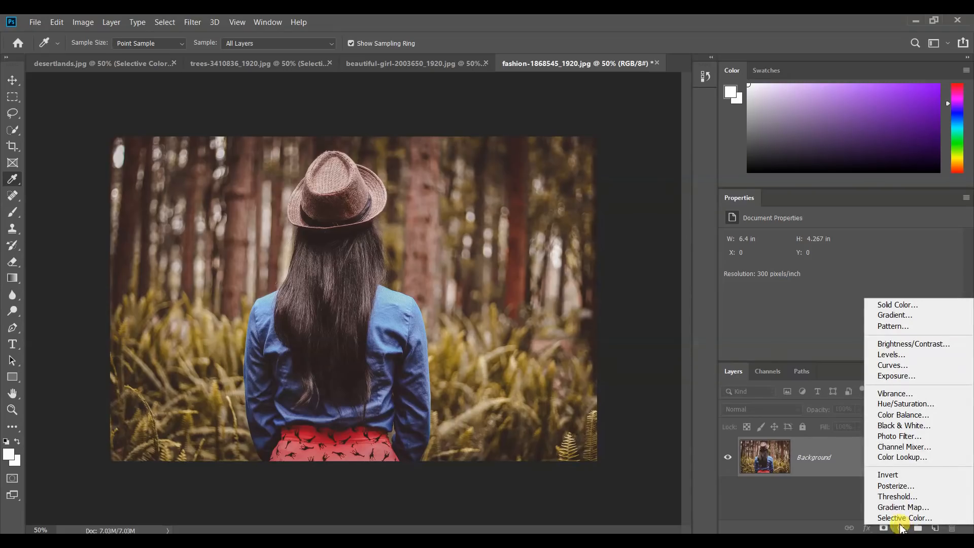
click(907, 404)
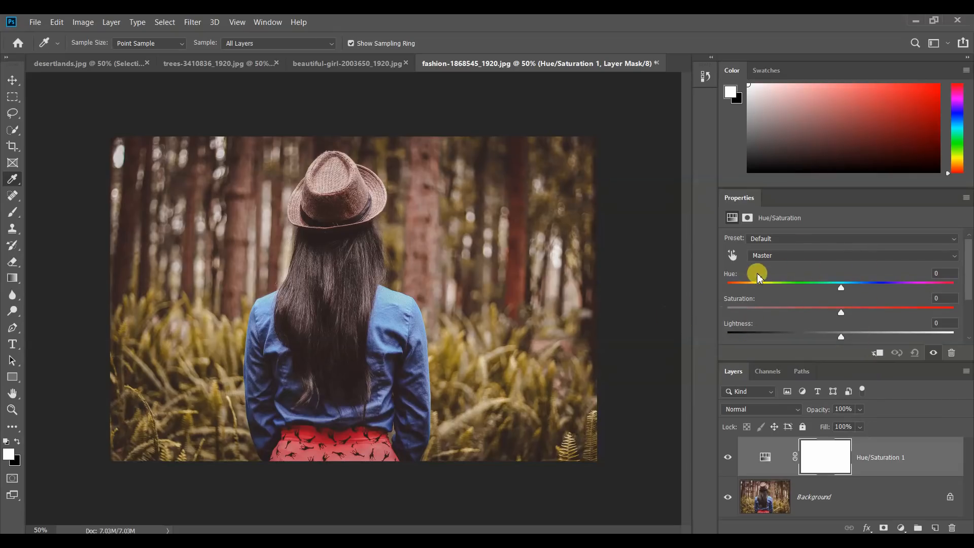
Sample the red skirt and finally the blue shirt with the on-image adjustment tool to target the Cyans range
click(731, 259)
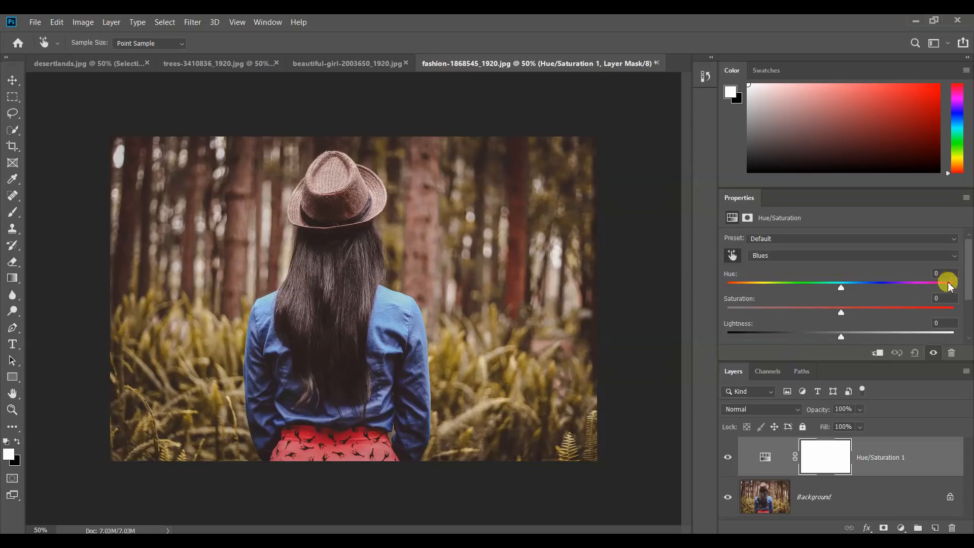
scroll(968, 274, down, 3)
drag(970, 308, 968, 303)
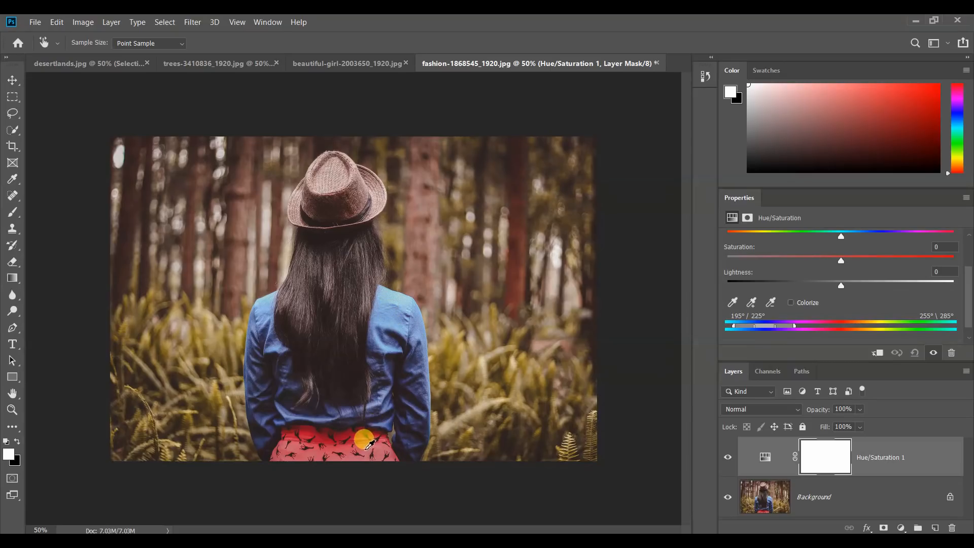
click(373, 438)
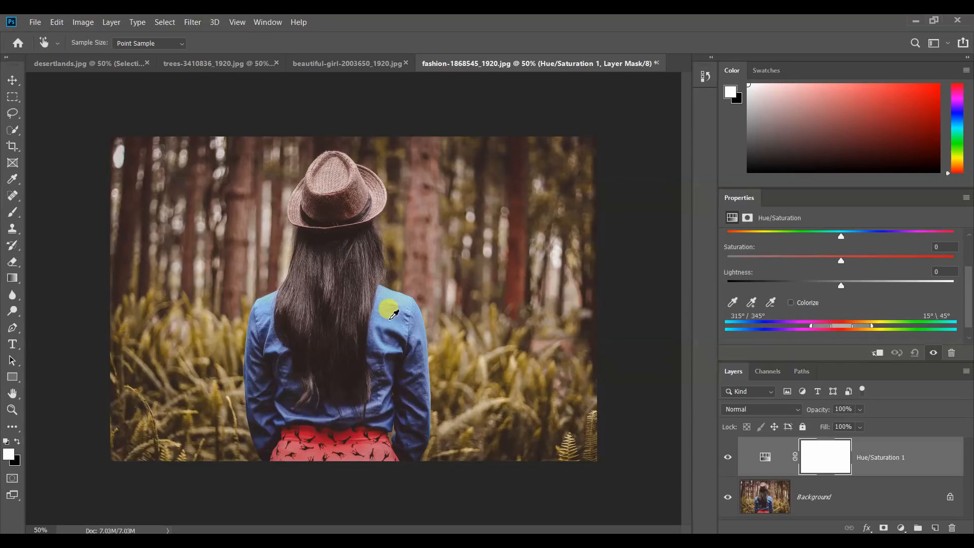
click(389, 321)
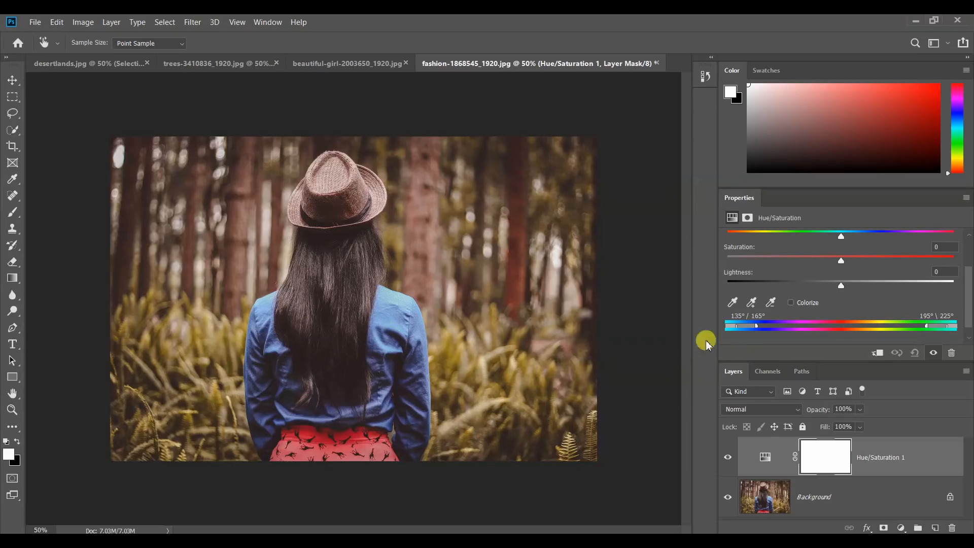
Raise the Cyans saturation first to +38 and finally to +57, comparing the photo with and without the Hue/Saturation layer each time
scroll(968, 283, up, 3)
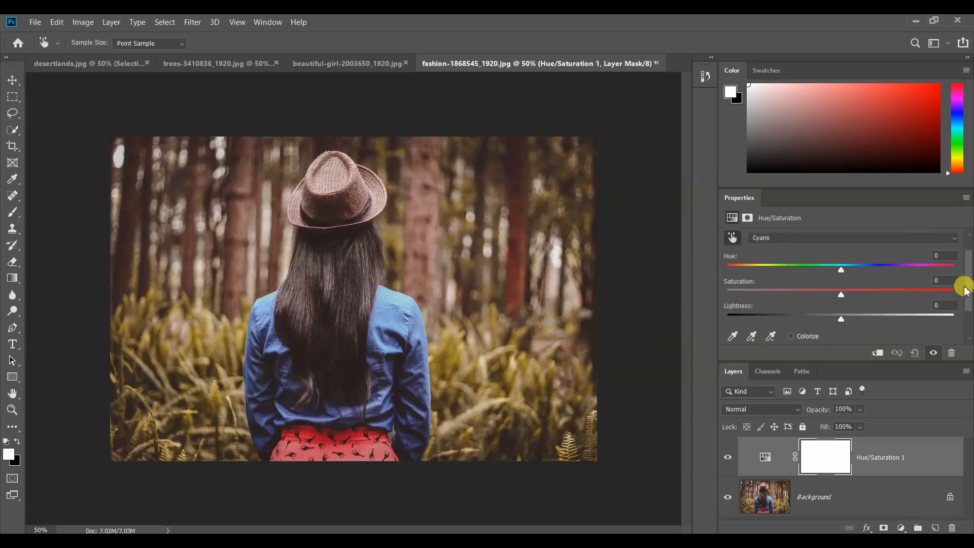
scroll(968, 283, down, 2)
scroll(969, 284, up, 1)
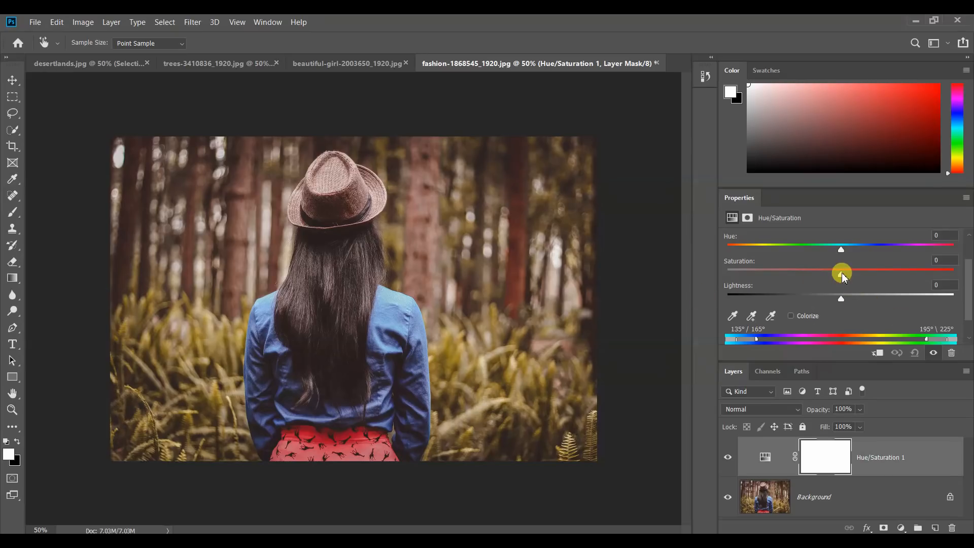
drag(845, 276, 882, 276)
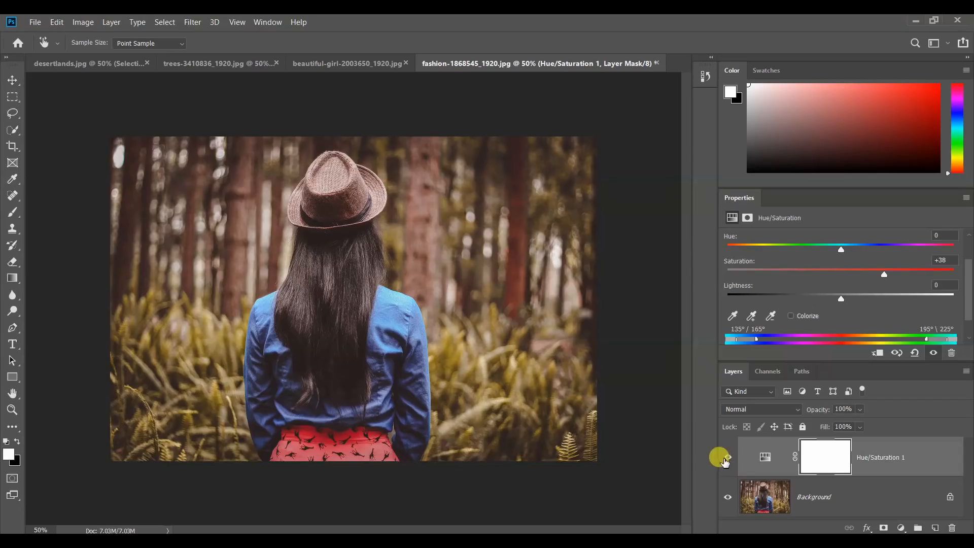
click(727, 458)
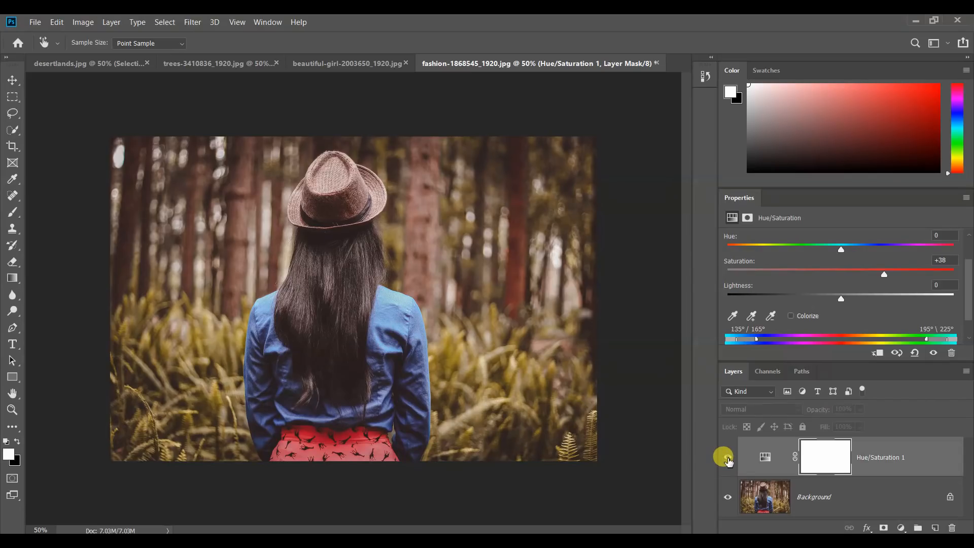
click(728, 458)
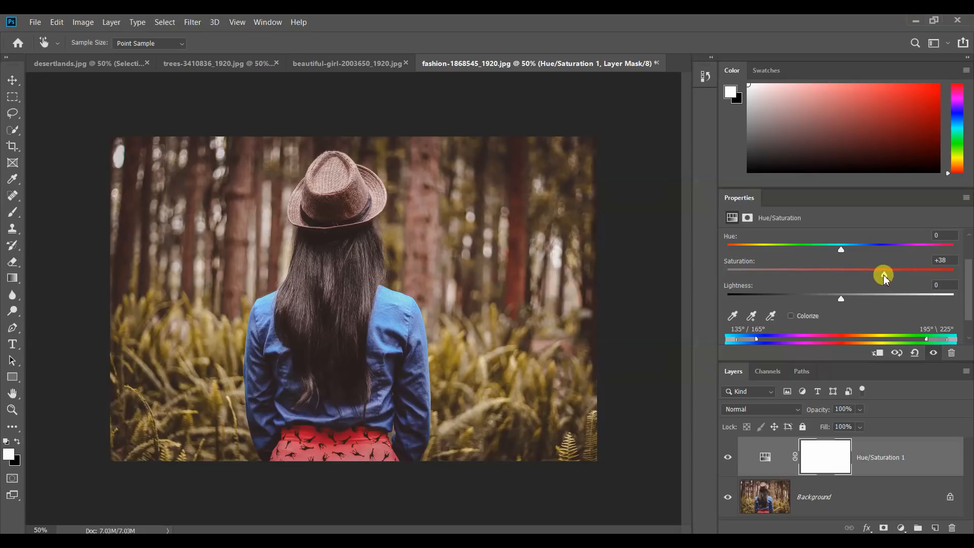
drag(885, 280, 902, 282)
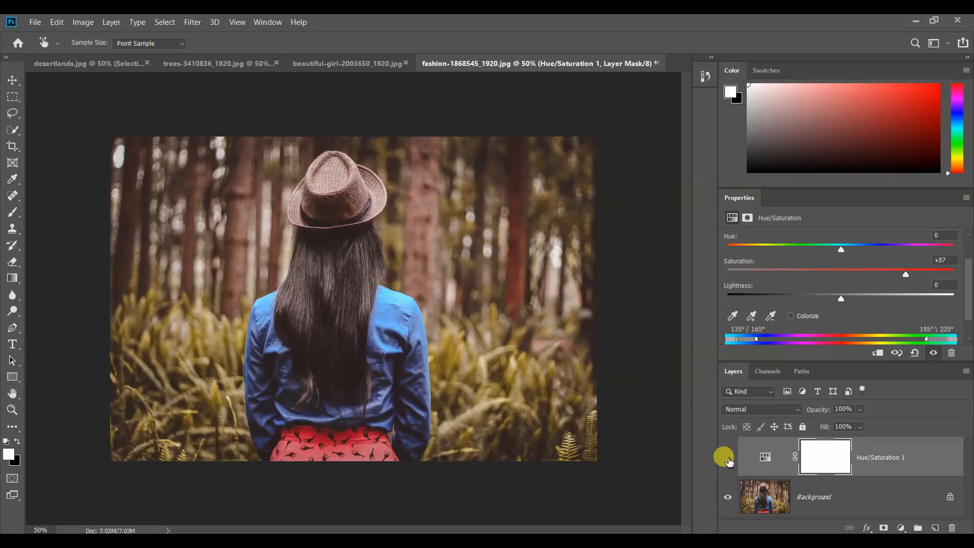
click(728, 459)
click(728, 459)
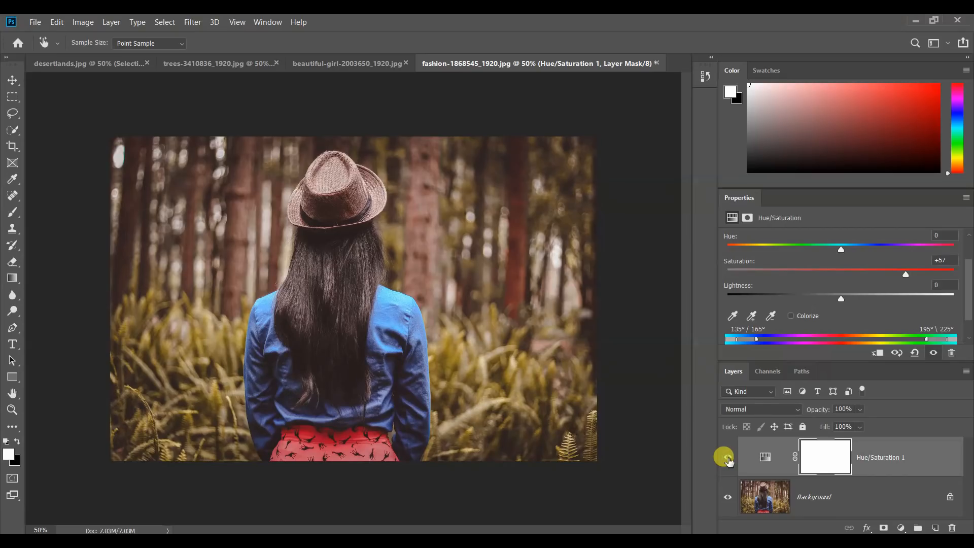